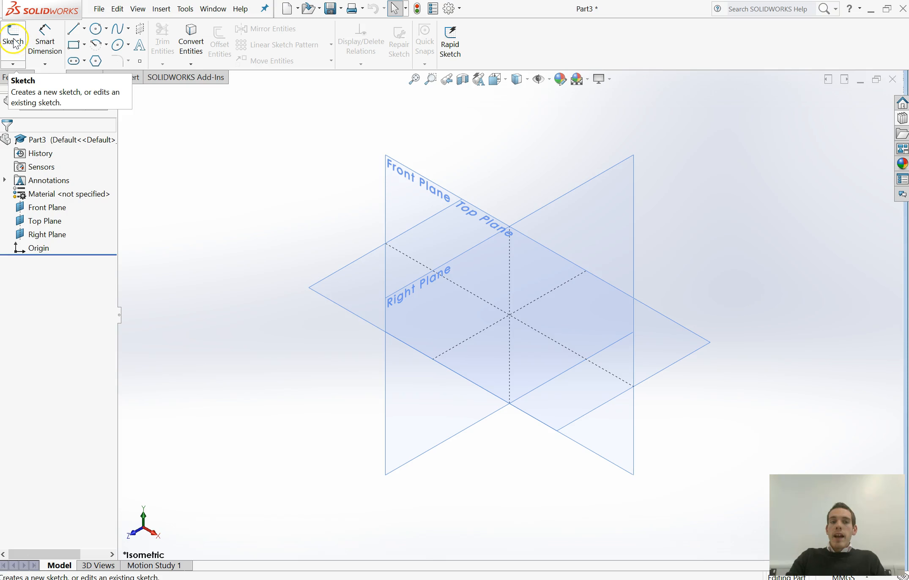
- Start a new sketch on the Top Plane of the empty part
click(15, 38)
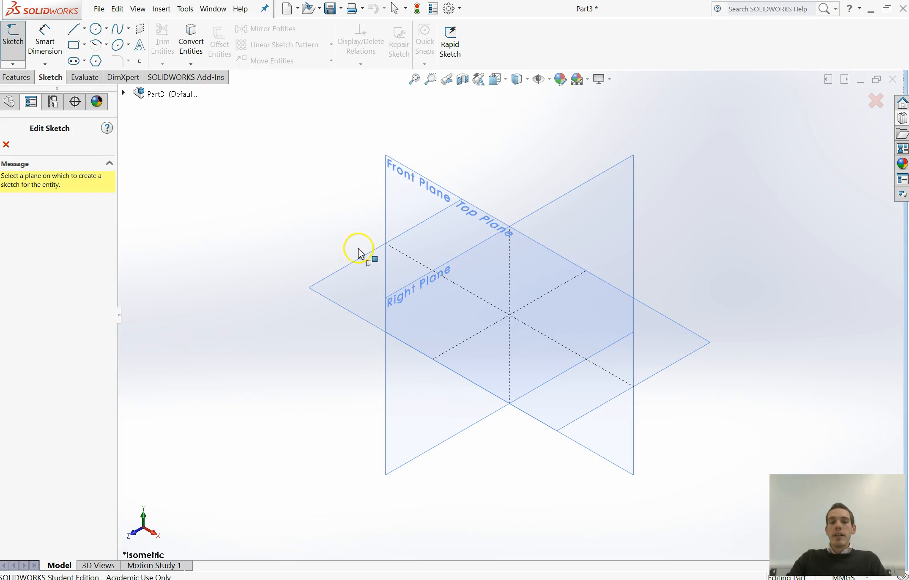
click(357, 264)
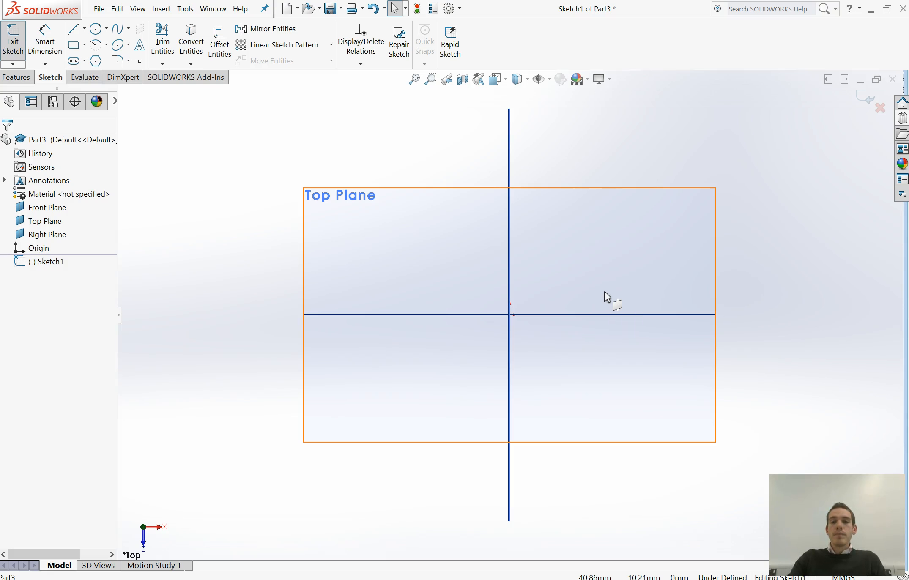
click(601, 290)
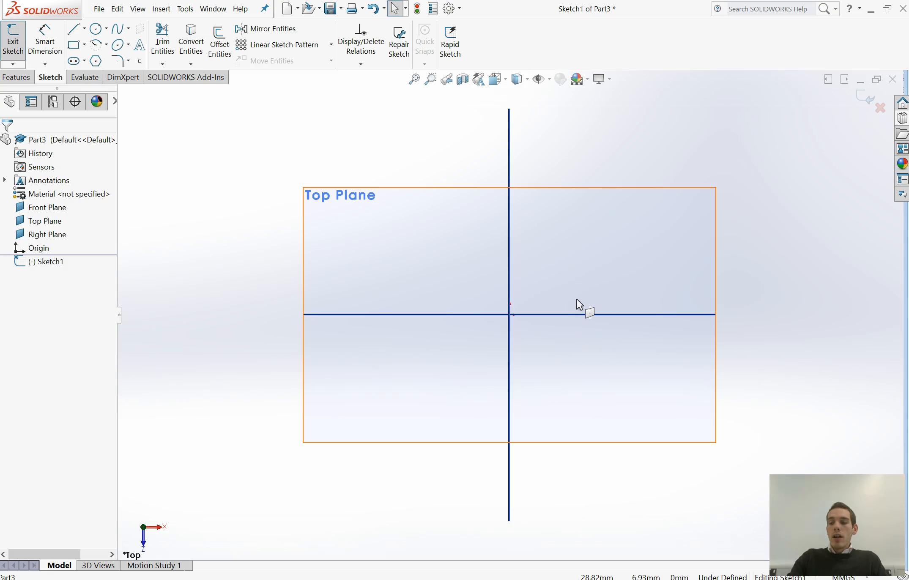
middle_drag(580, 304, 537, 275)
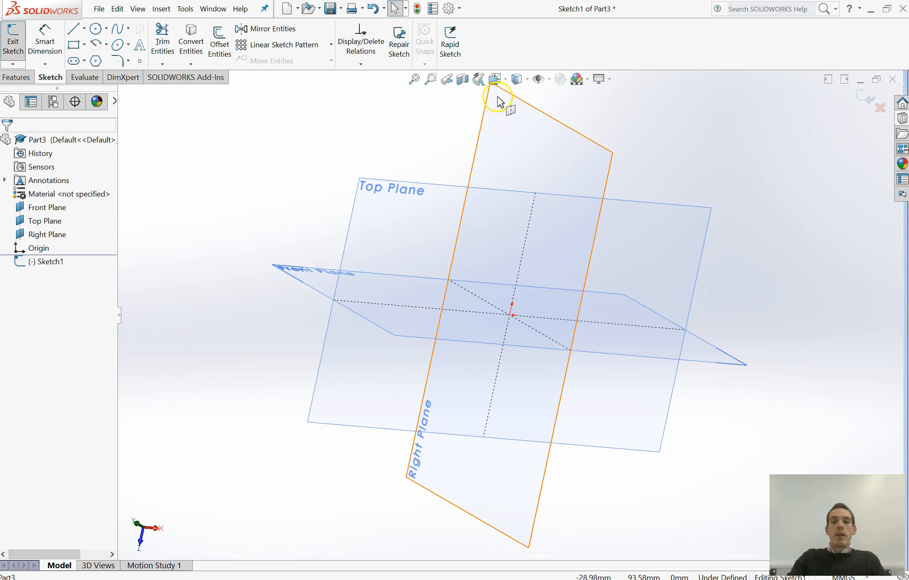
click(502, 81)
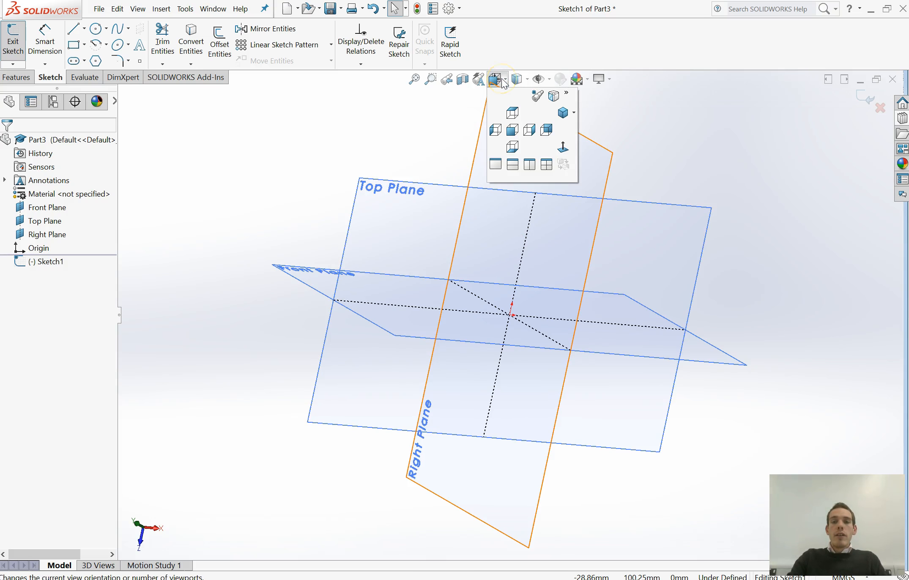
click(562, 148)
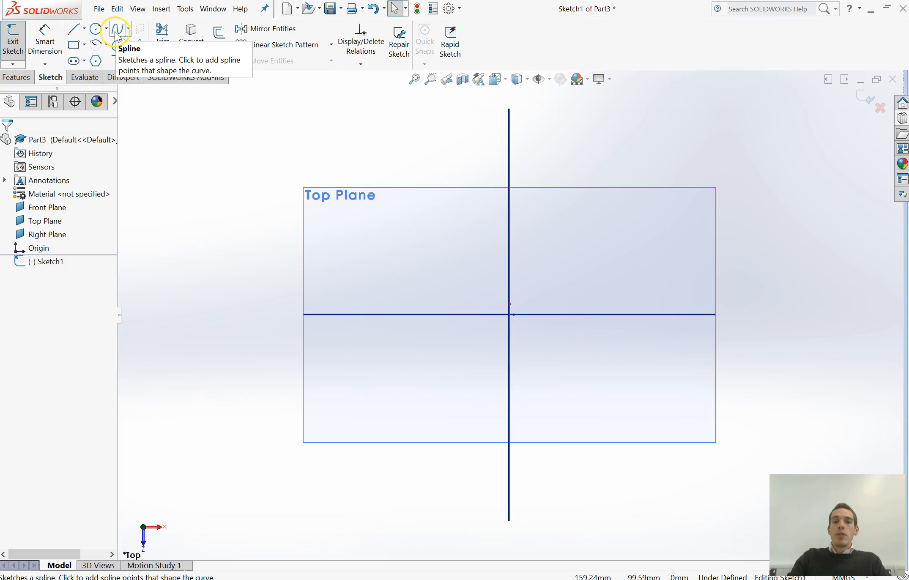
- Sketch a corner rectangle about 101 by 69 mm around the origin, and delete it
click(77, 45)
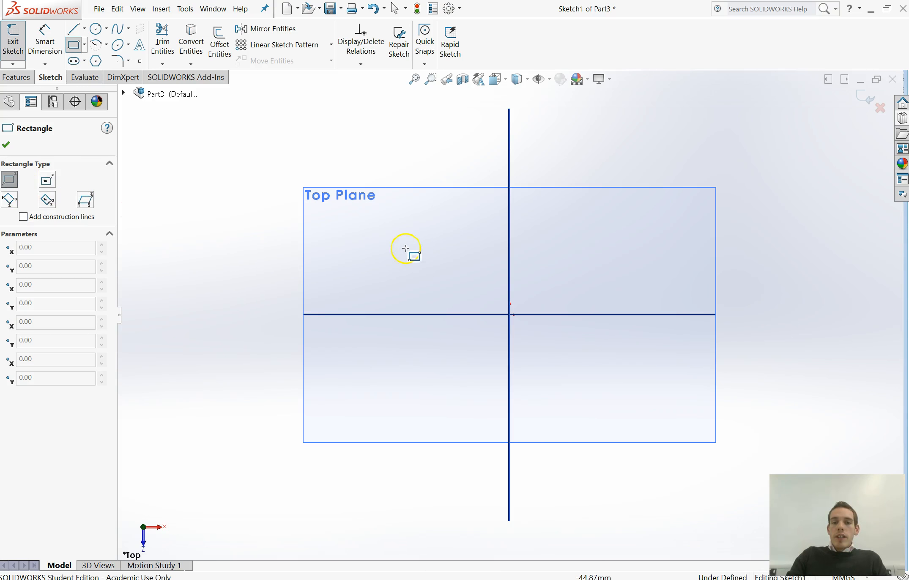
click(391, 230)
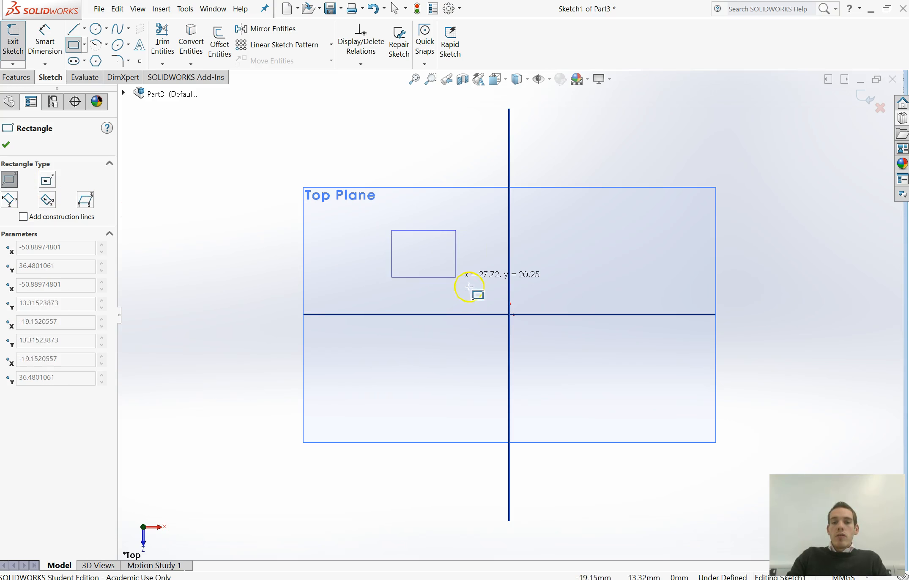
click(625, 391)
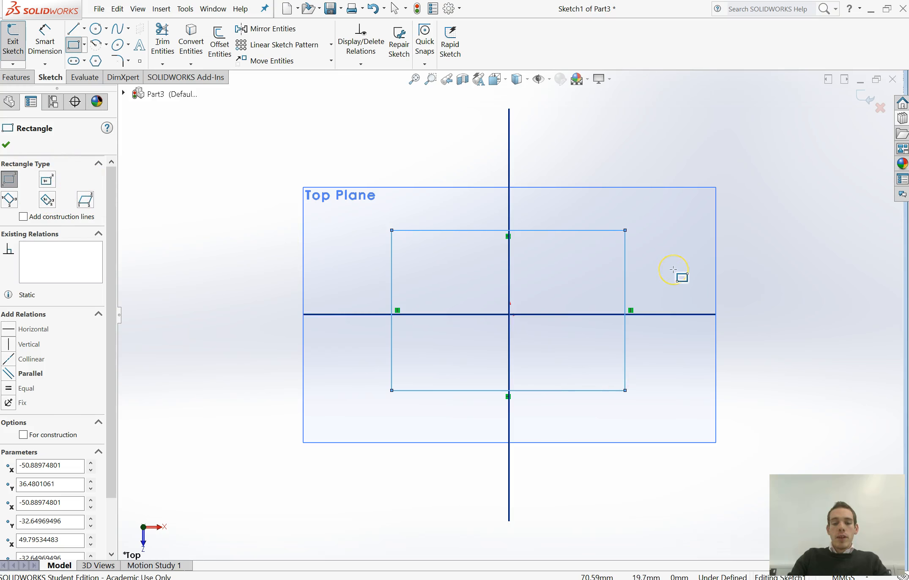
key(Delete)
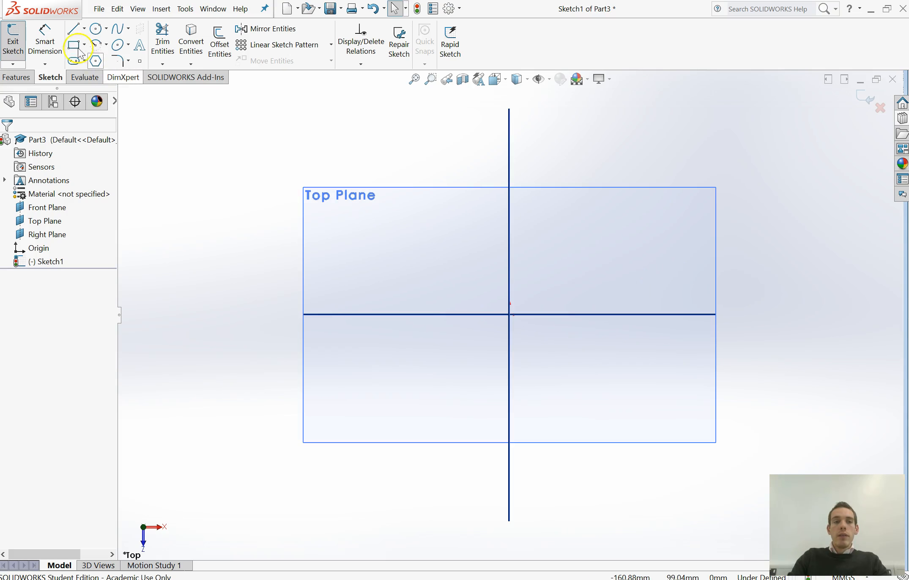
- Sketch a center rectangle about 101 by 102 mm with its center on the origin, using the From Corners construction lines
click(74, 48)
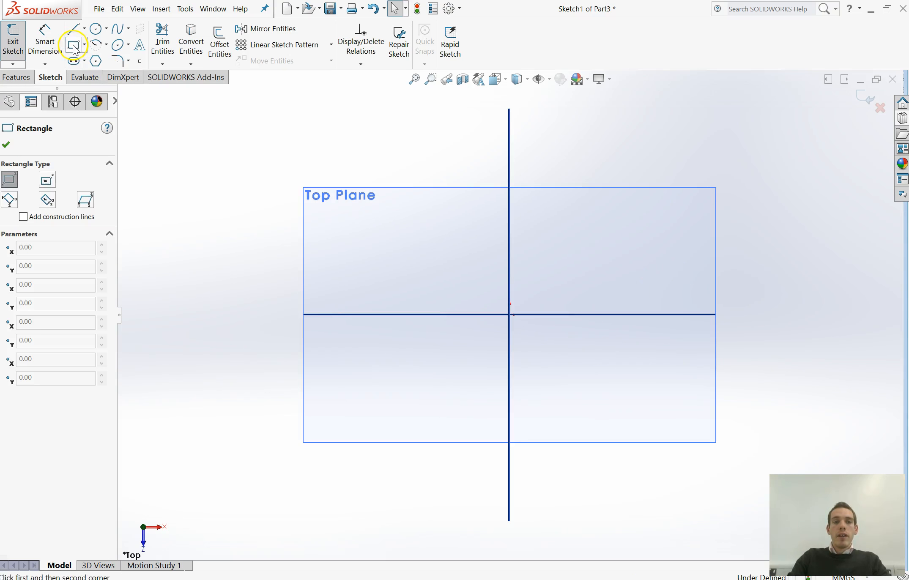
click(48, 185)
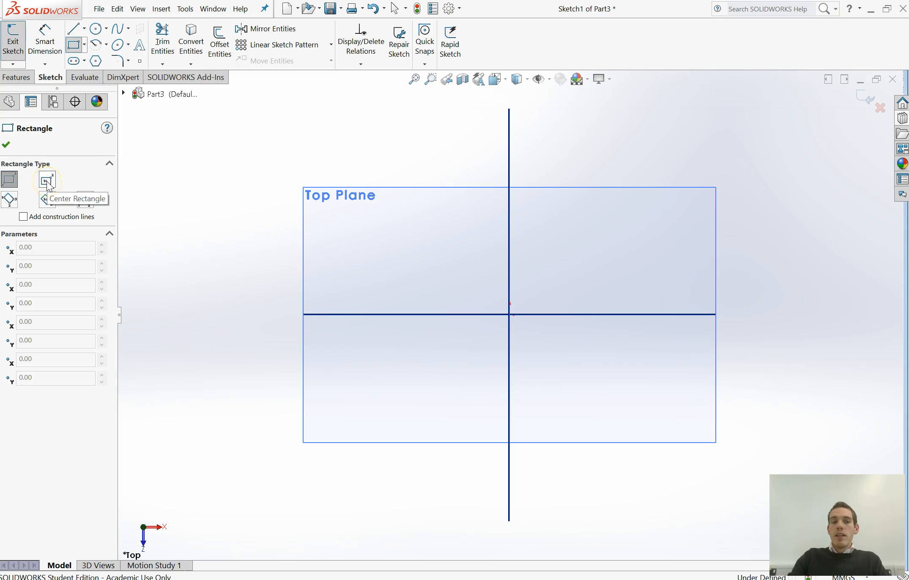
click(48, 185)
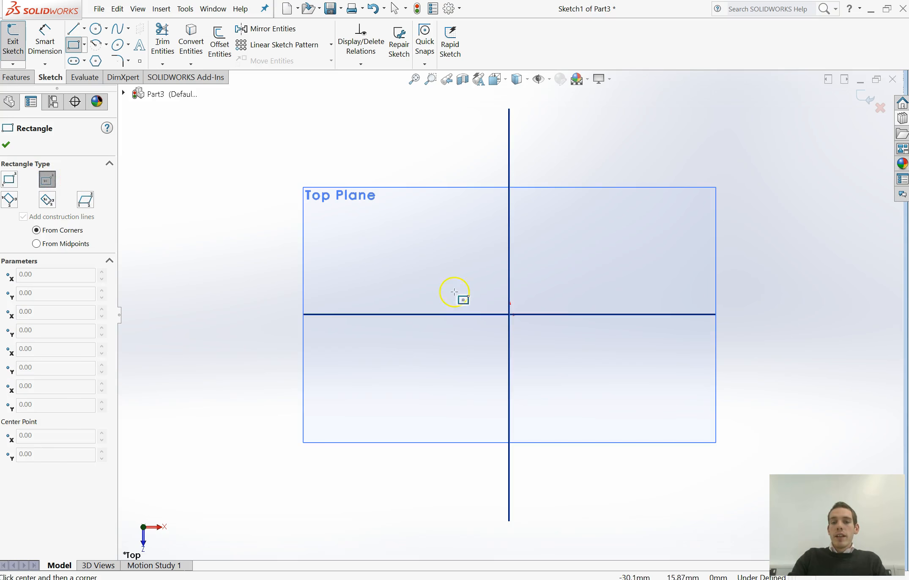
drag(508, 314, 449, 277)
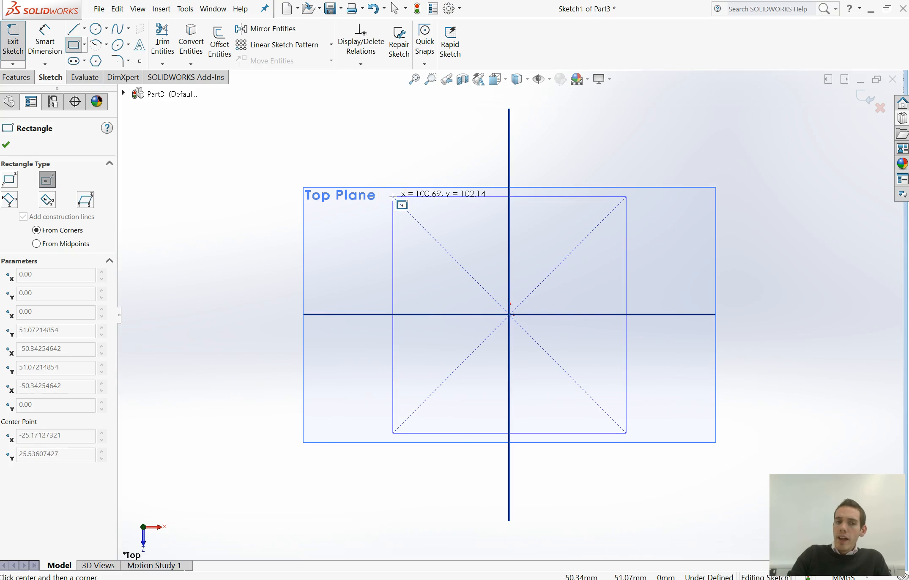
click(393, 197)
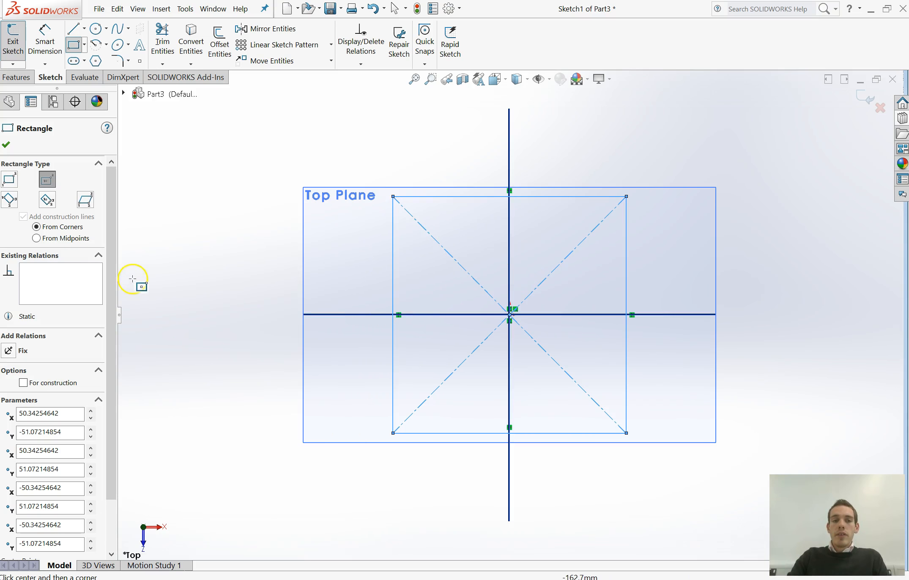
drag(115, 281, 117, 332)
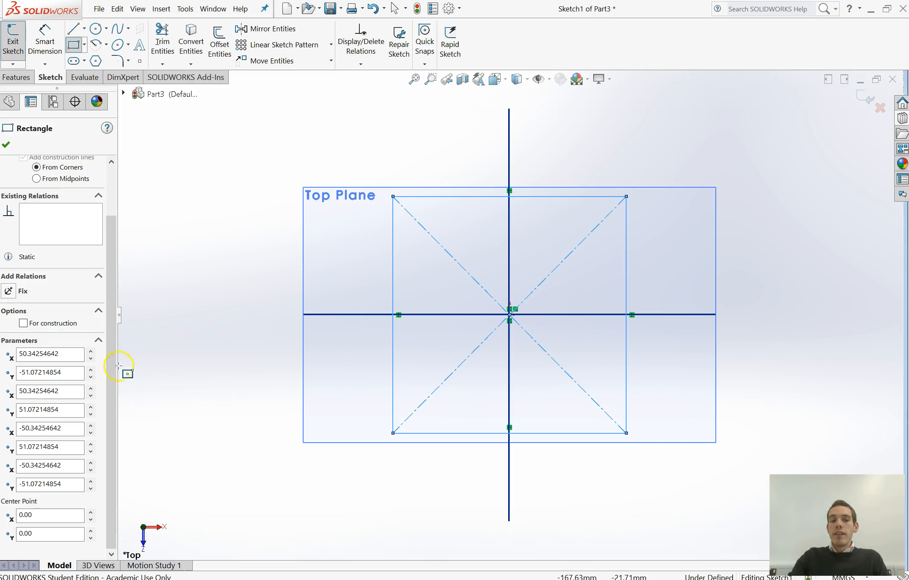
drag(112, 366, 115, 289)
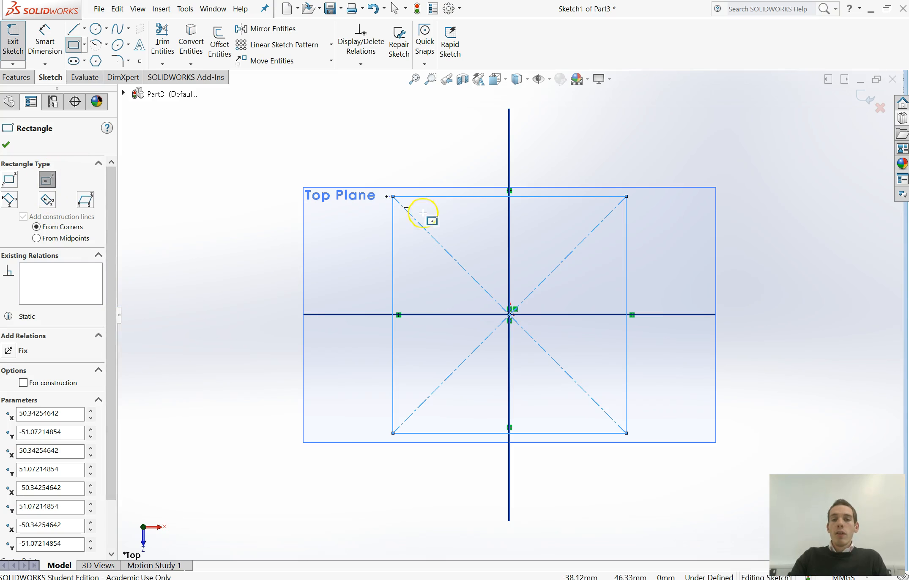
click(7, 146)
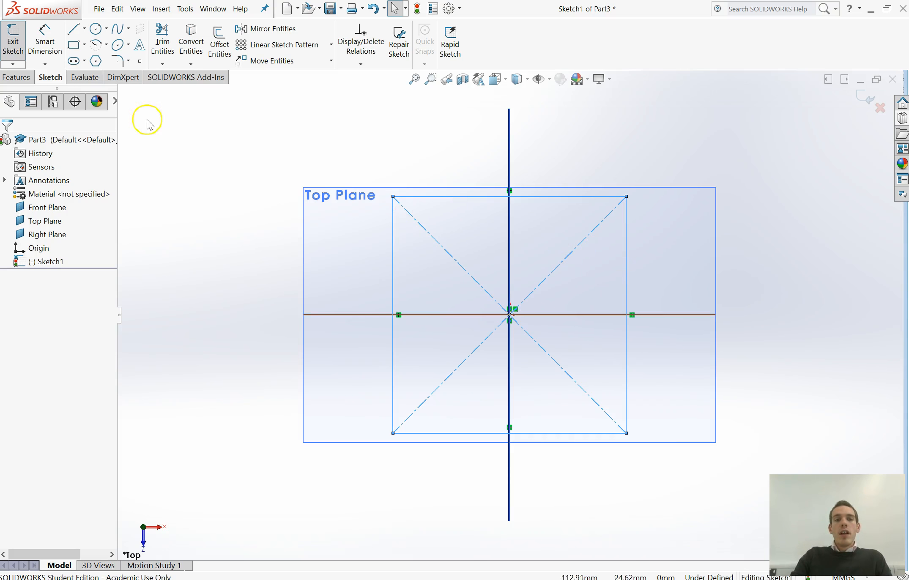
- Dimension the rectangle's left vertical side with Smart Dimension and set it to 100 mm
click(46, 41)
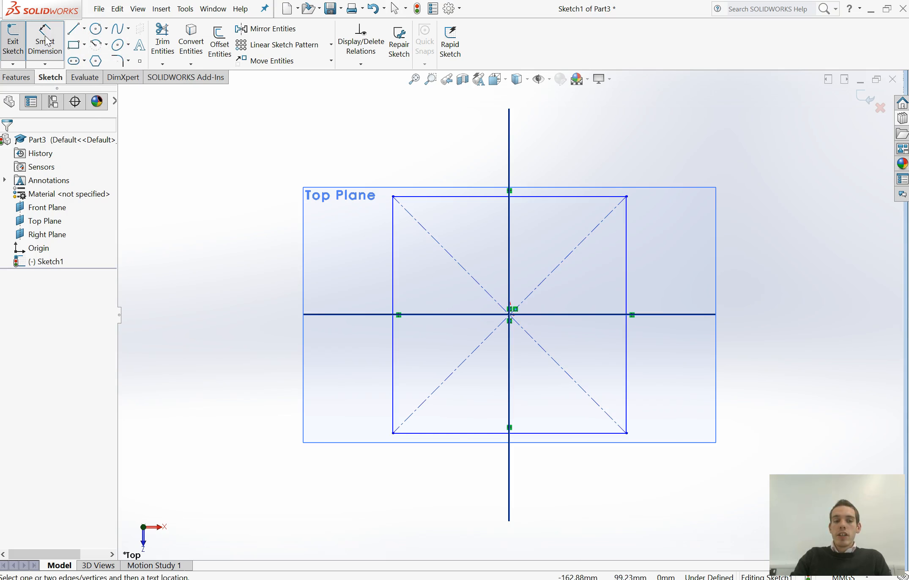
click(394, 223)
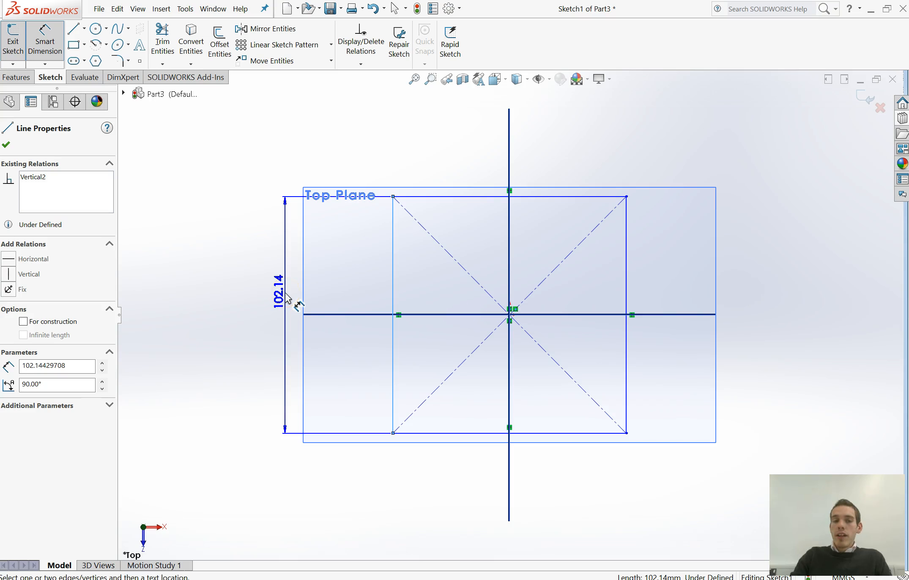
click(286, 297)
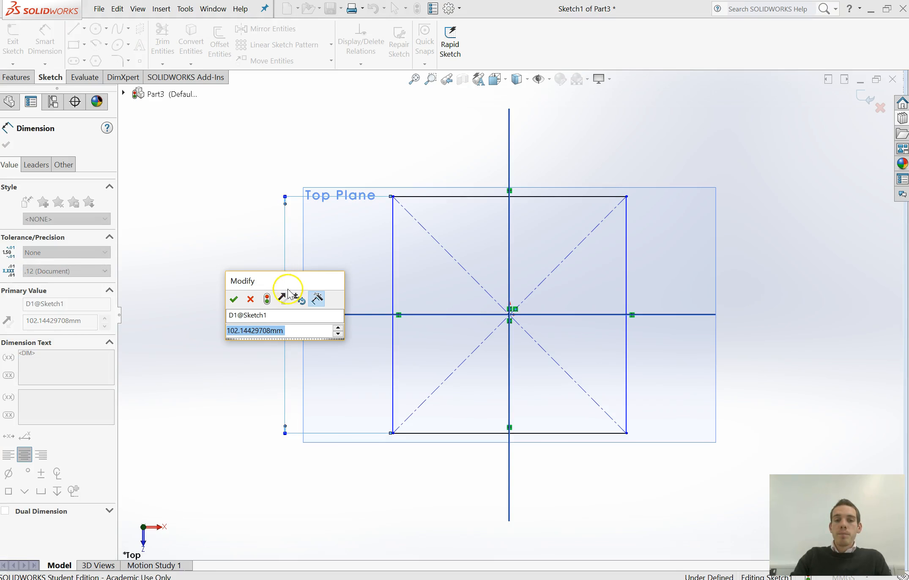
drag(284, 286, 355, 229)
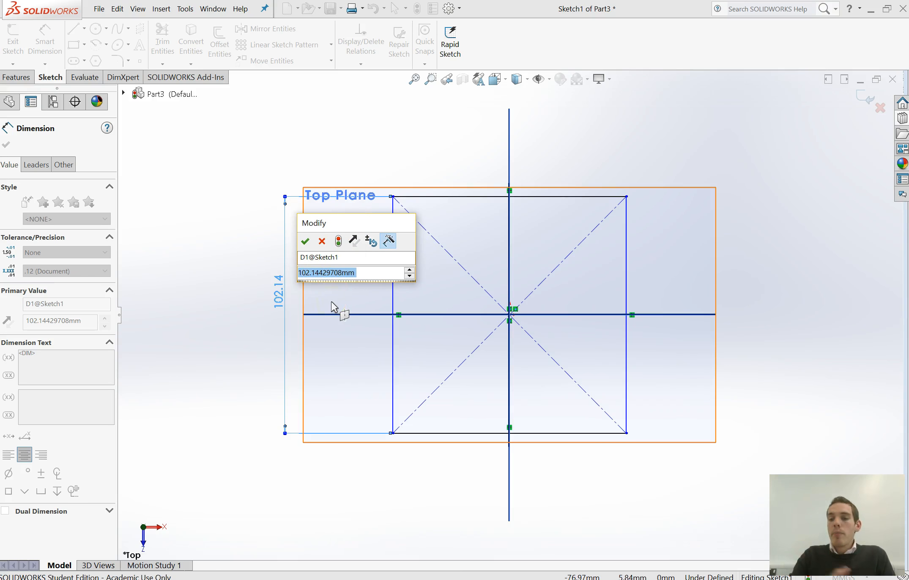
text(100)
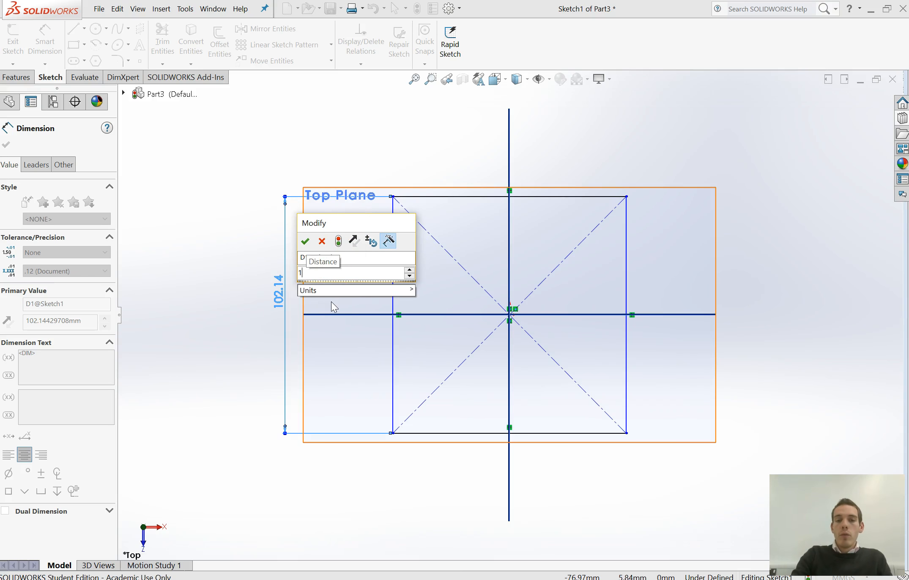
key(Return)
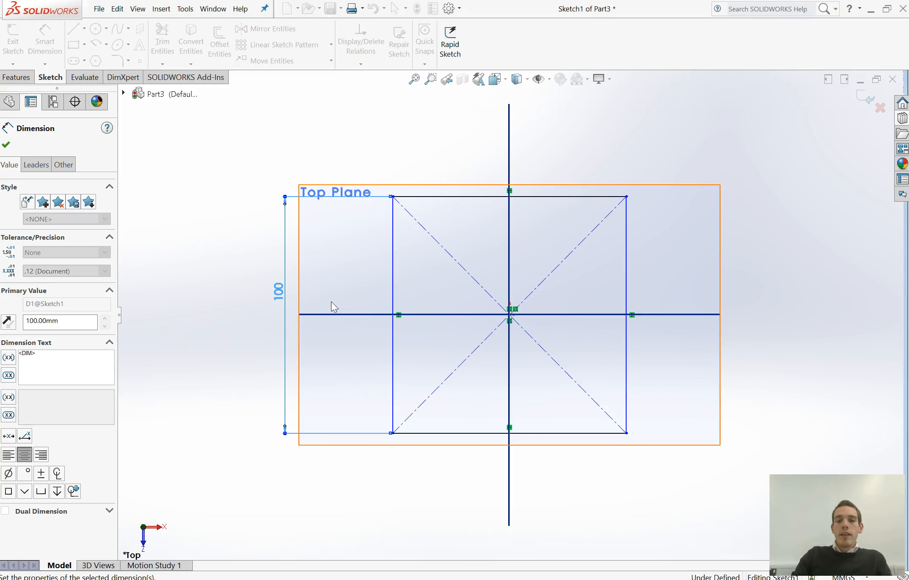
- Dimension the rectangle's upper horizontal side, set it to 100 mm, and finish dimensioning
click(429, 197)
click(451, 155)
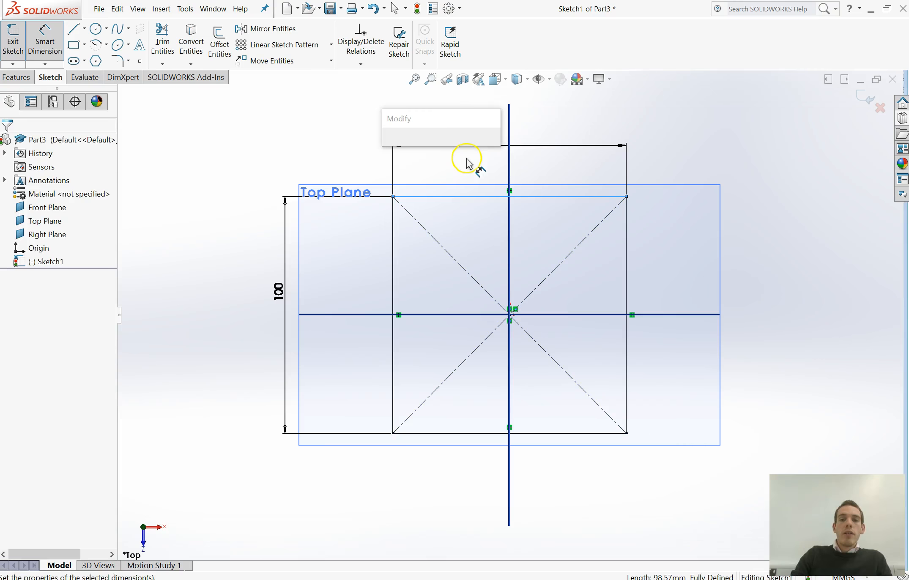
text(100)
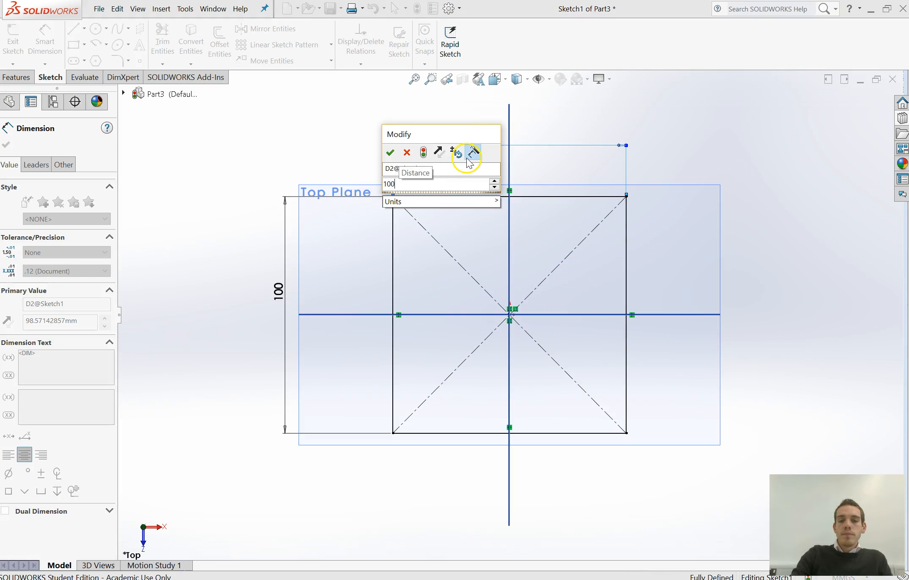
key(Return)
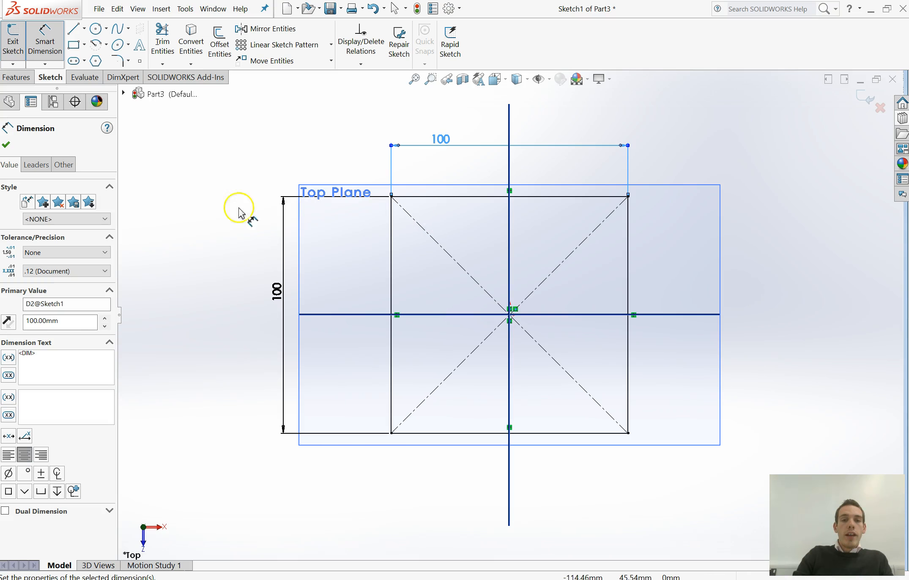
click(7, 146)
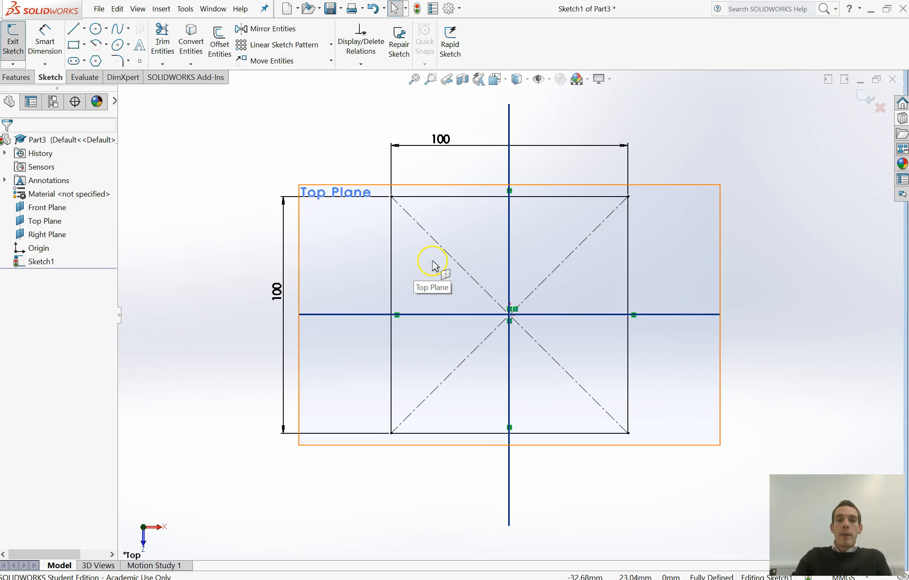
- Trim away the rectangle's right vertical side with Power trim, and undo the trim
click(162, 41)
drag(592, 253, 637, 254)
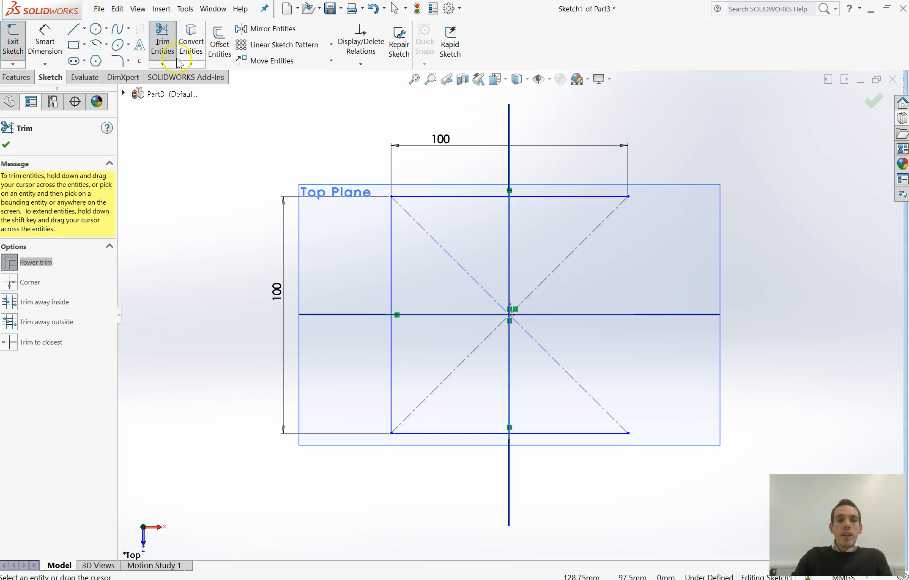
click(162, 38)
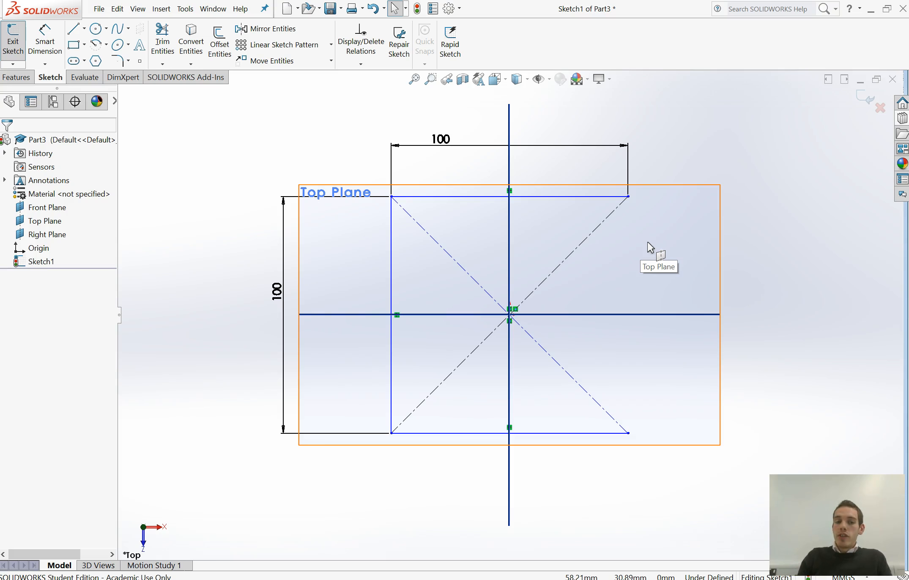
key(ctrl+z)
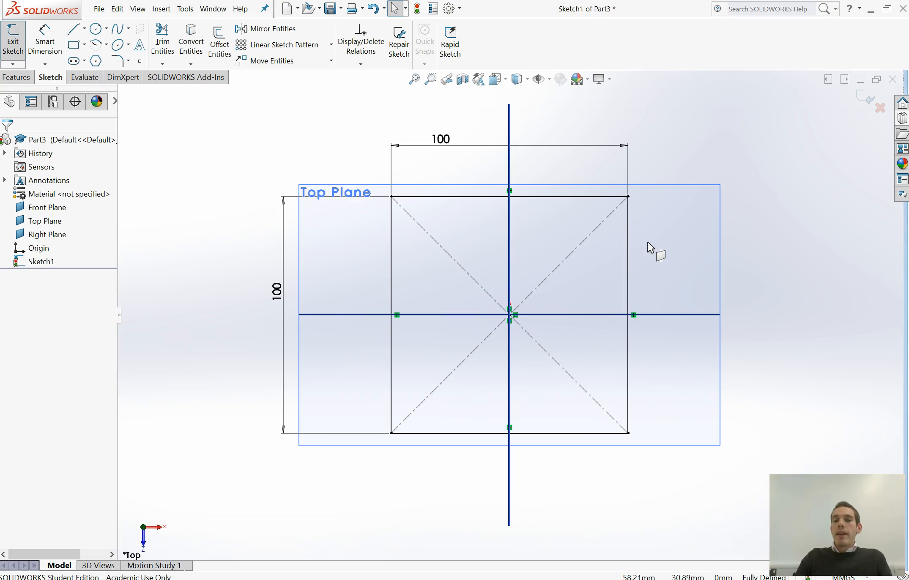
- Exit the sketch of the dimensioned square, keeping it on the Top Plane
click(632, 251)
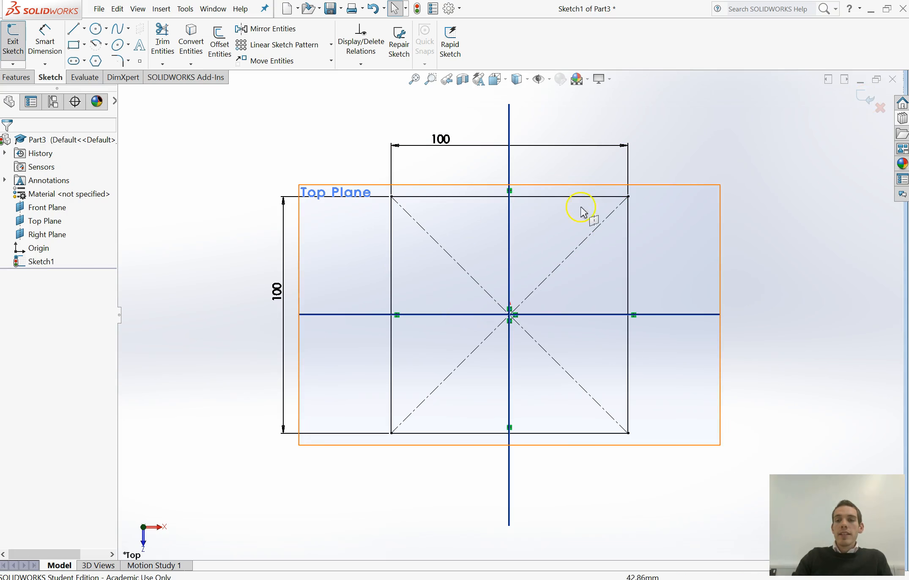
click(867, 102)
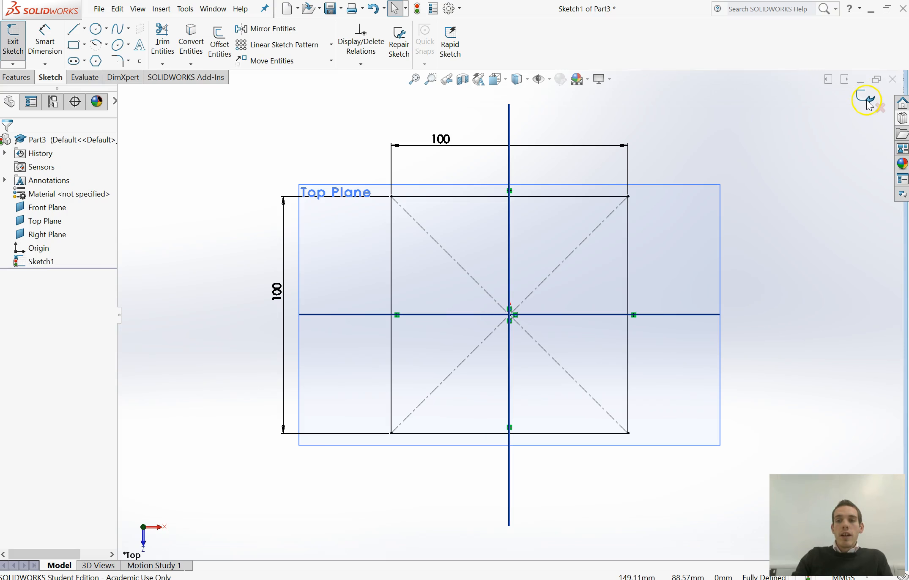
click(866, 102)
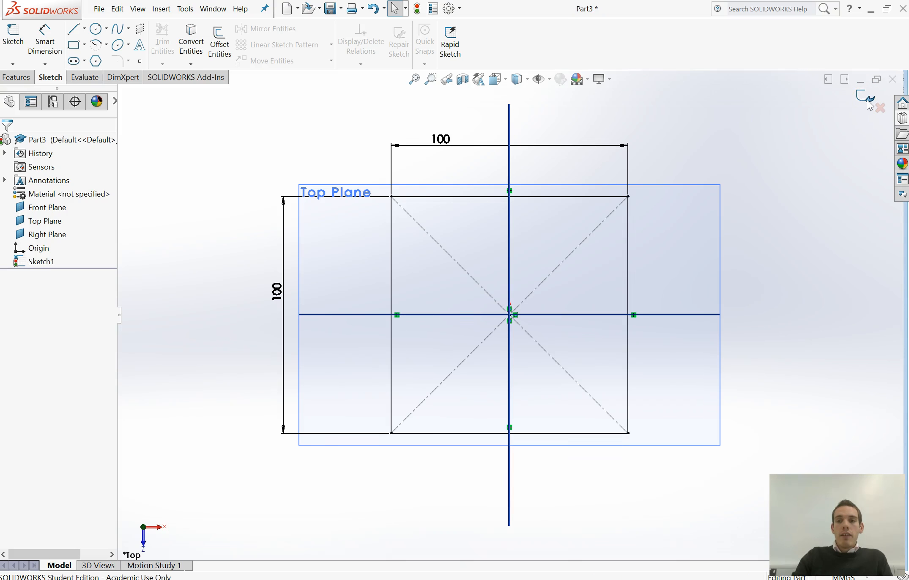
mouse_move(602, 335)
middle_down()
mouse_move(635, 209)
mouse_move(681, 233)
mouse_move(623, 236)
mouse_move(641, 223)
middle_up()
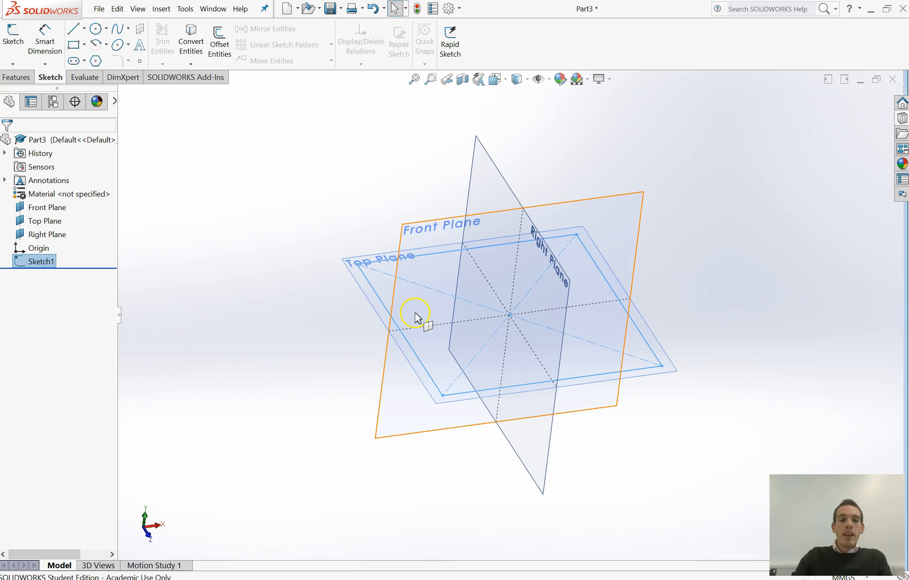
mouse_move(335, 308)
middle_down()
mouse_move(310, 301)
mouse_move(404, 271)
mouse_move(416, 321)
mouse_move(375, 341)
mouse_move(381, 329)
middle_up()
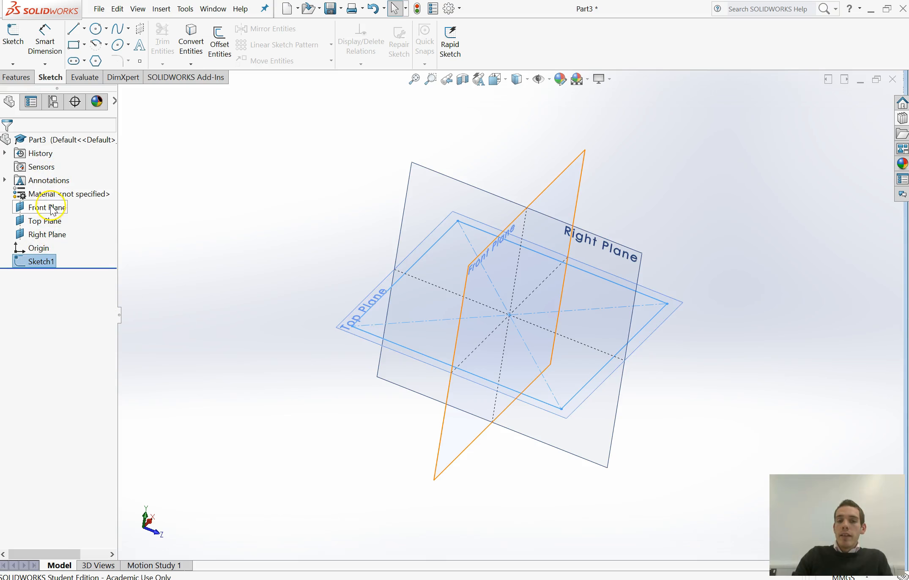
click(38, 262)
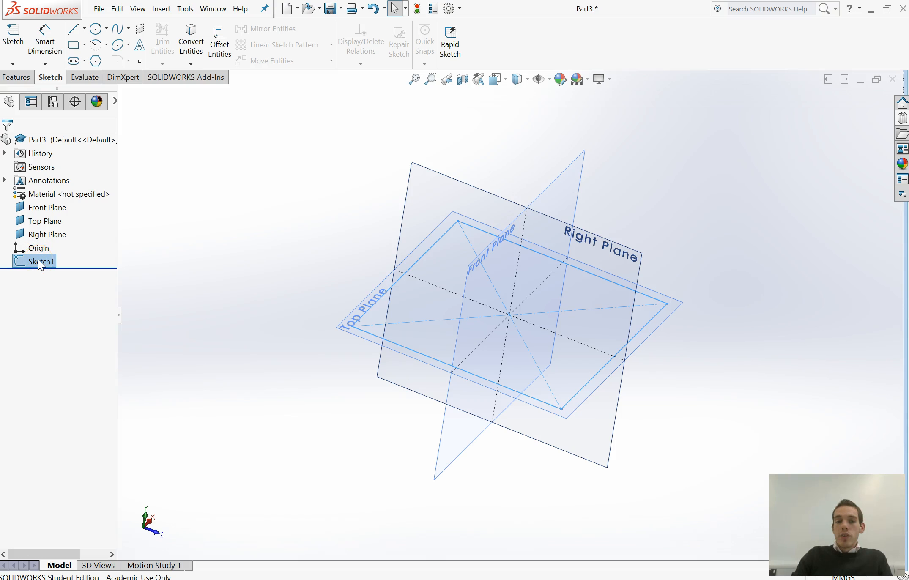
click(144, 267)
click(146, 267)
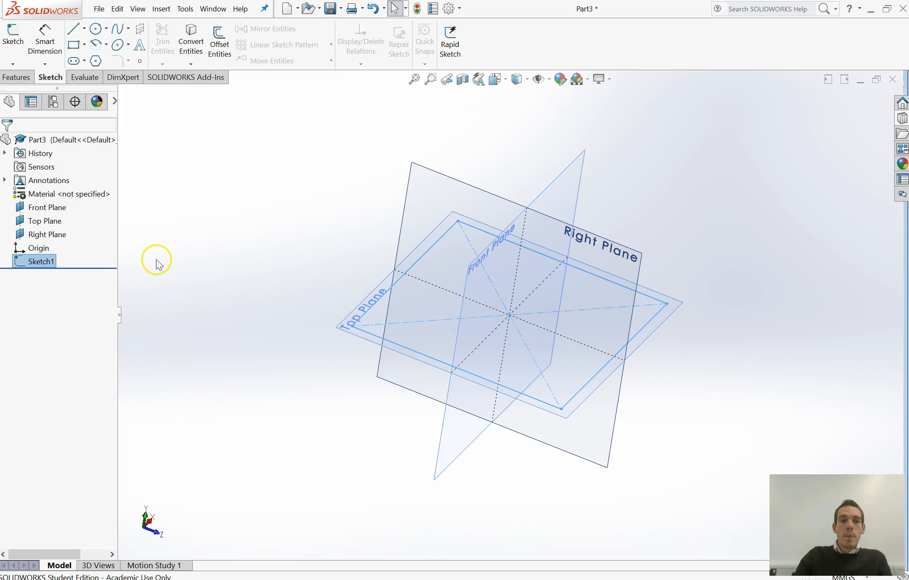